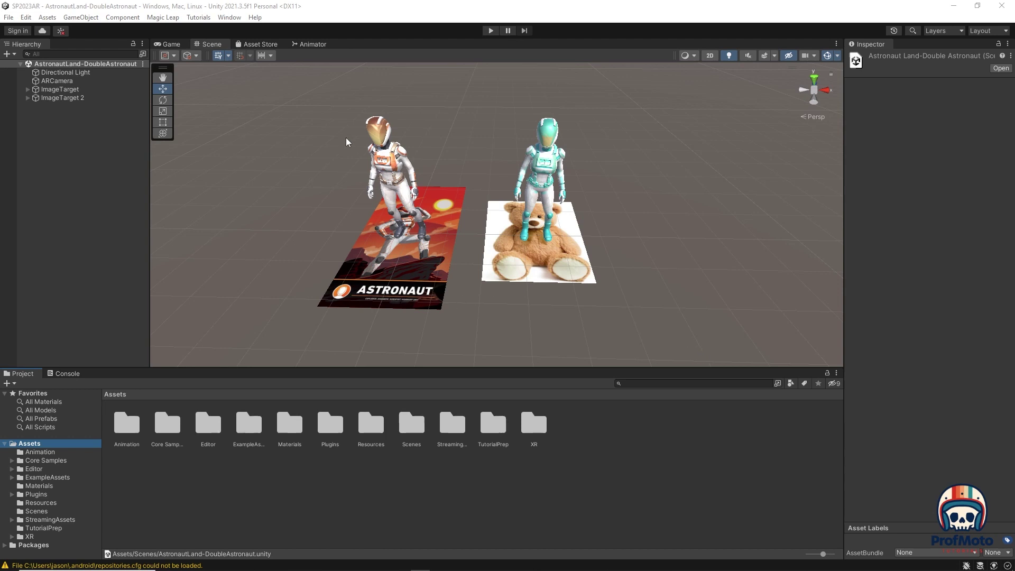
Test-run the AR scene, then bring up Build Settings and move it aside
left_click(490, 30)
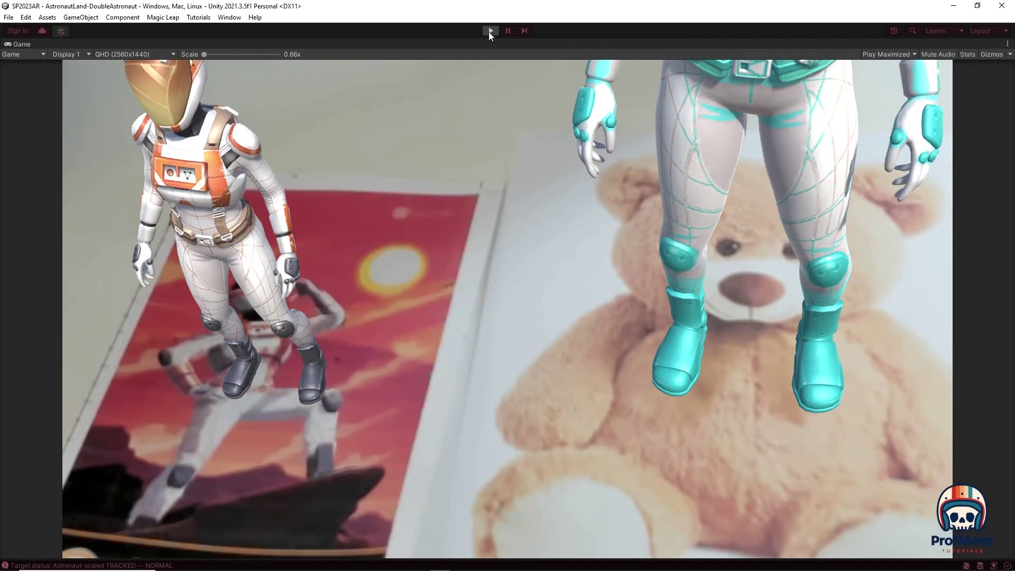
left_click(490, 31)
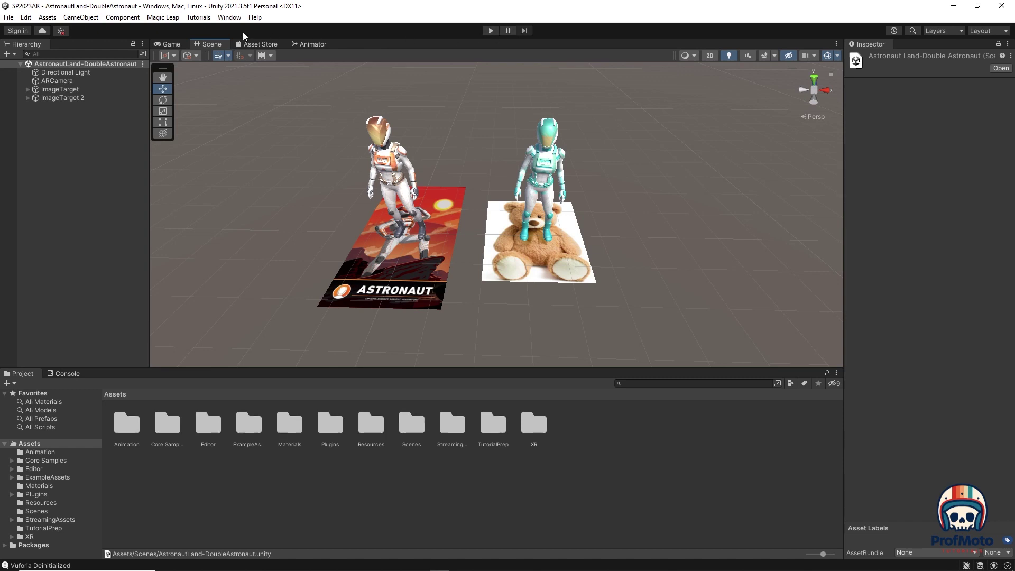
left_click(9, 18)
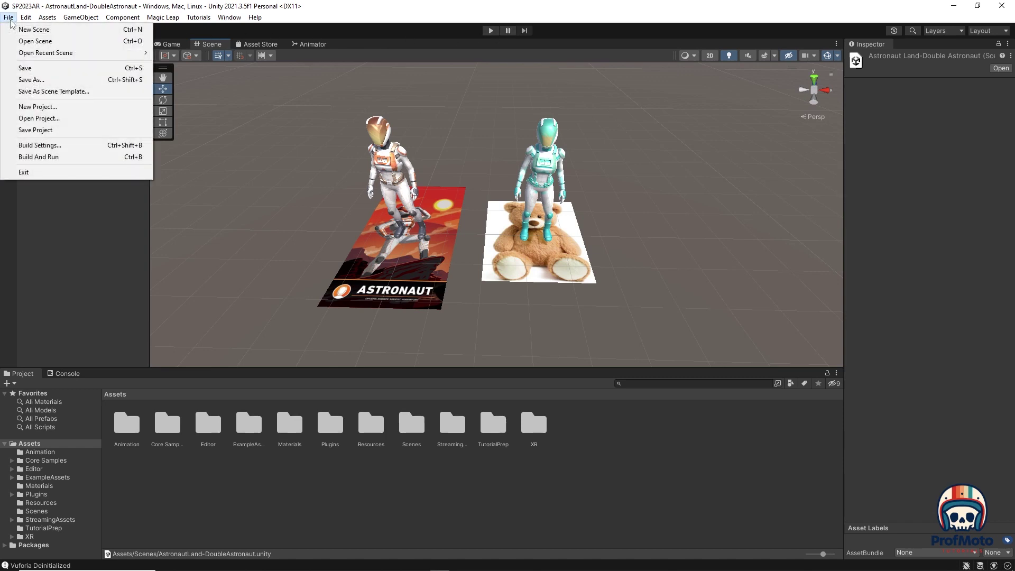
left_click(33, 144)
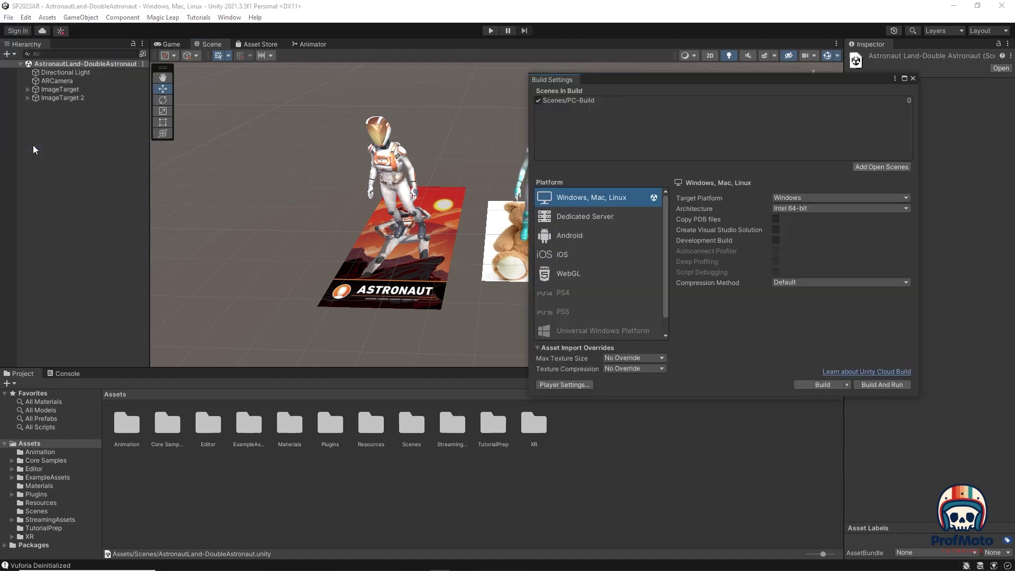
left_click_drag(658, 80, 725, 180)
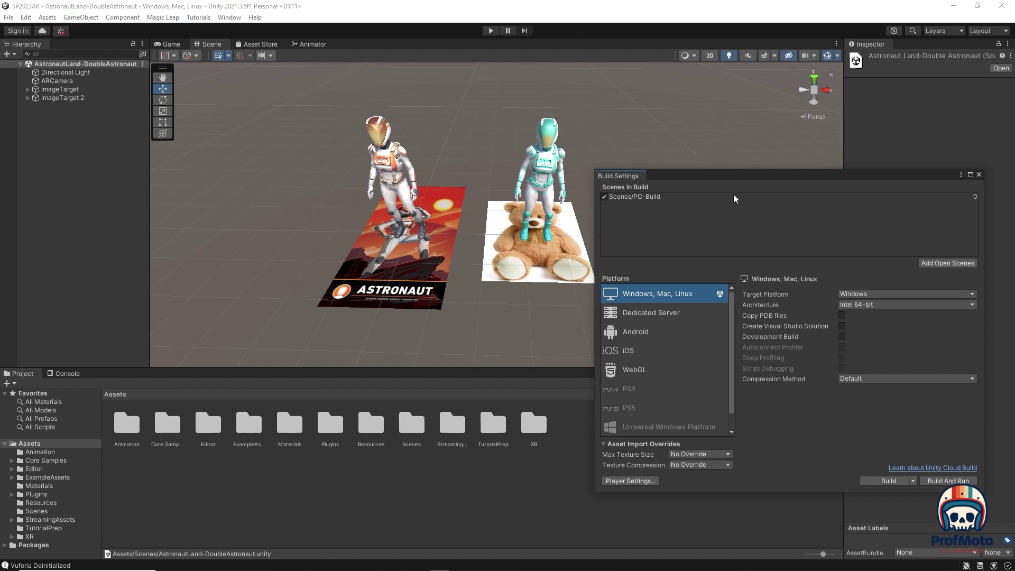
Save a copy of the scene named AstronautAndroid into the Scenes folder
left_click(9, 17)
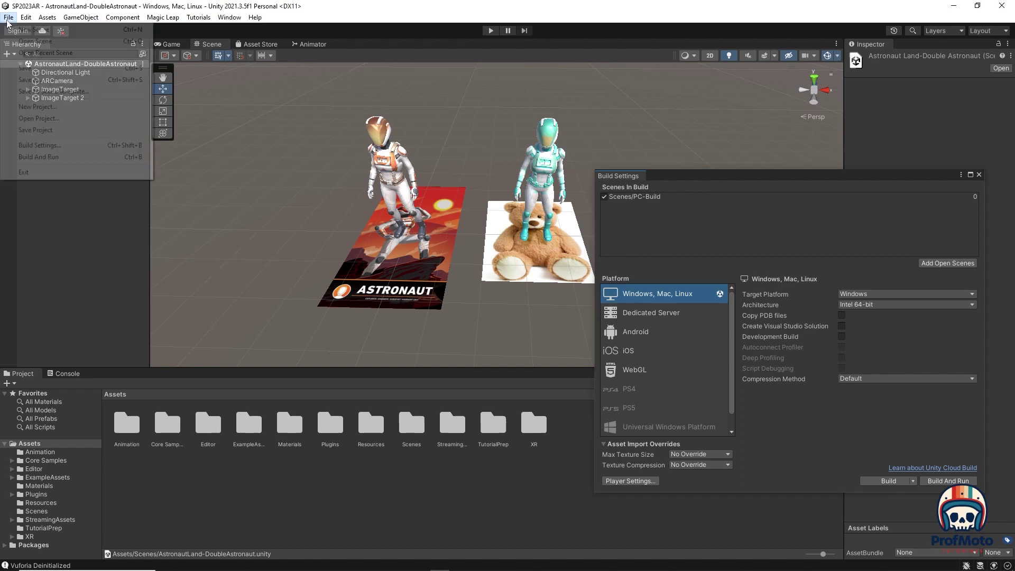
left_click(27, 78)
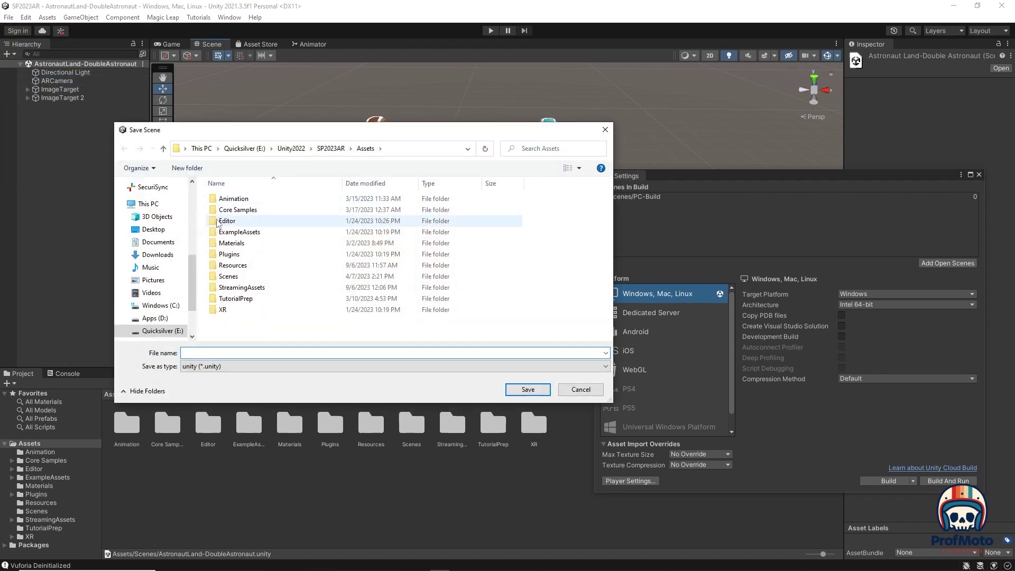
double_click(213, 276)
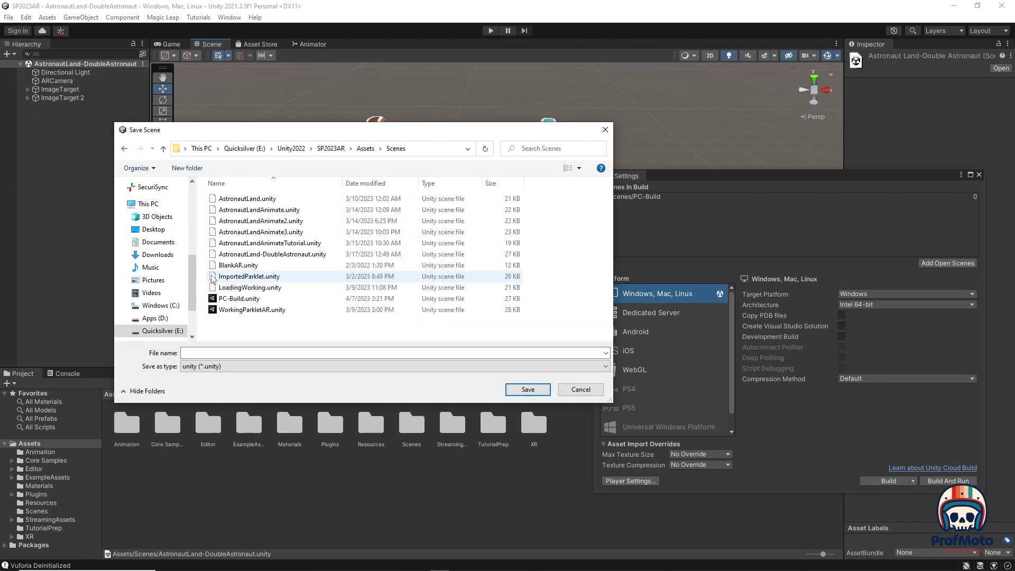
left_click(212, 352)
type("As")
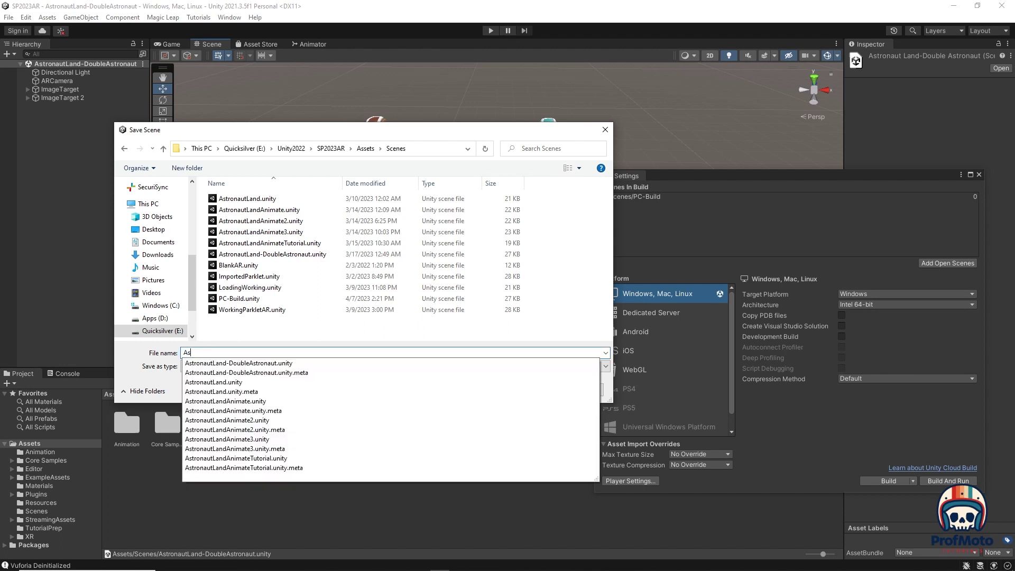
type("tronautAndroid")
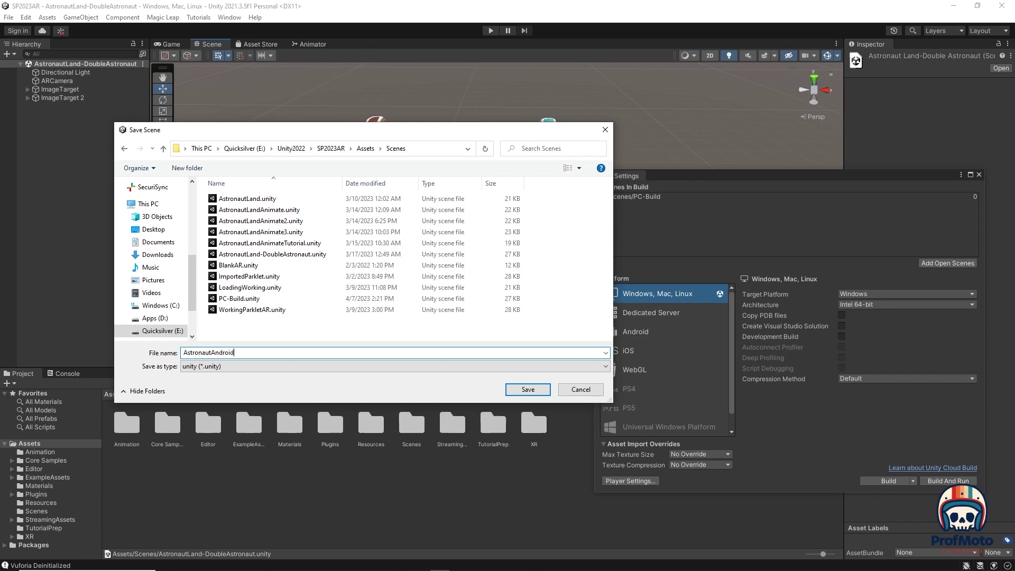
left_click(537, 391)
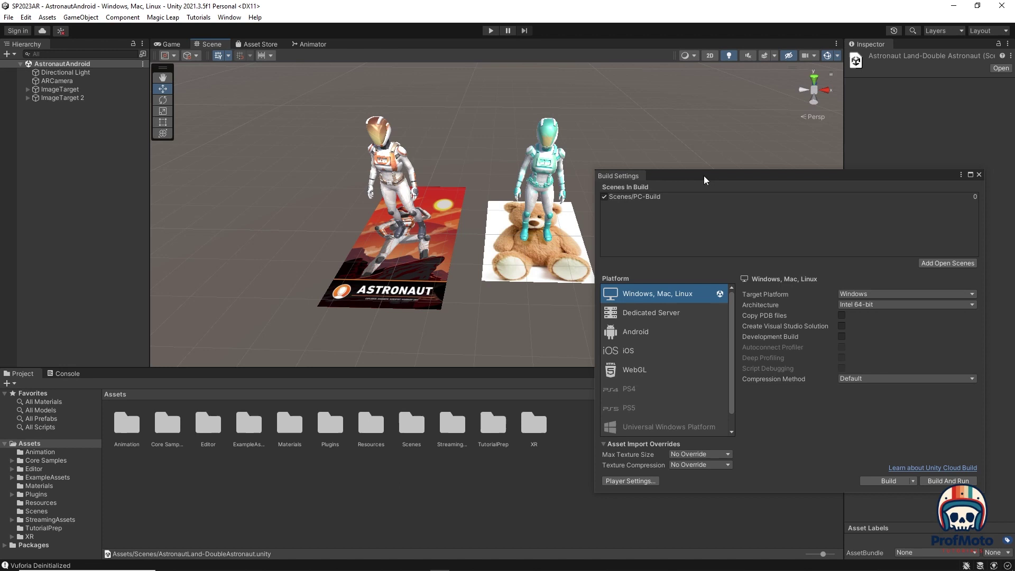
Add the open AstronautAndroid scene to the build list and remove Scenes/PC-Build
left_click_drag(703, 176, 691, 139)
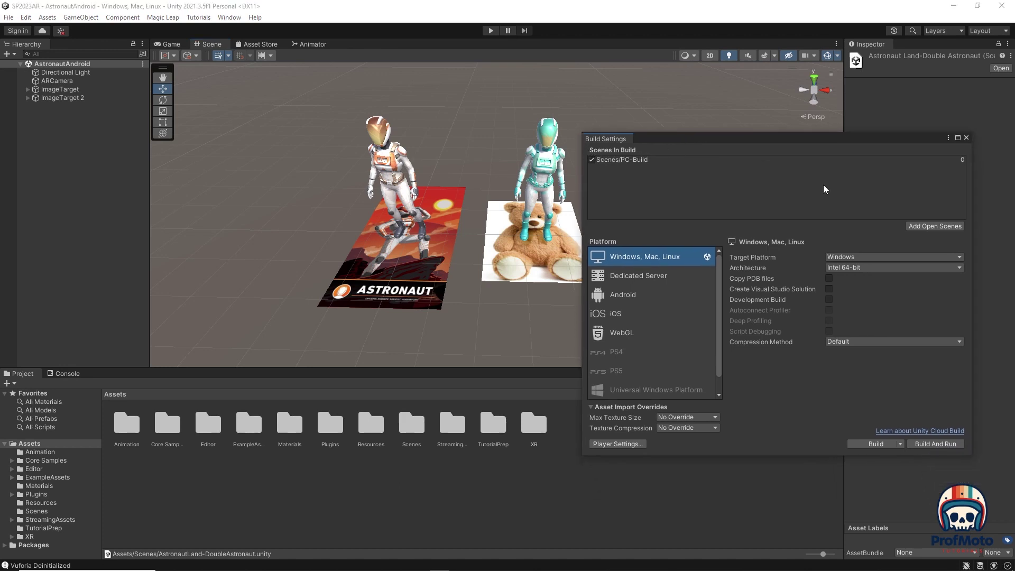
left_click(921, 226)
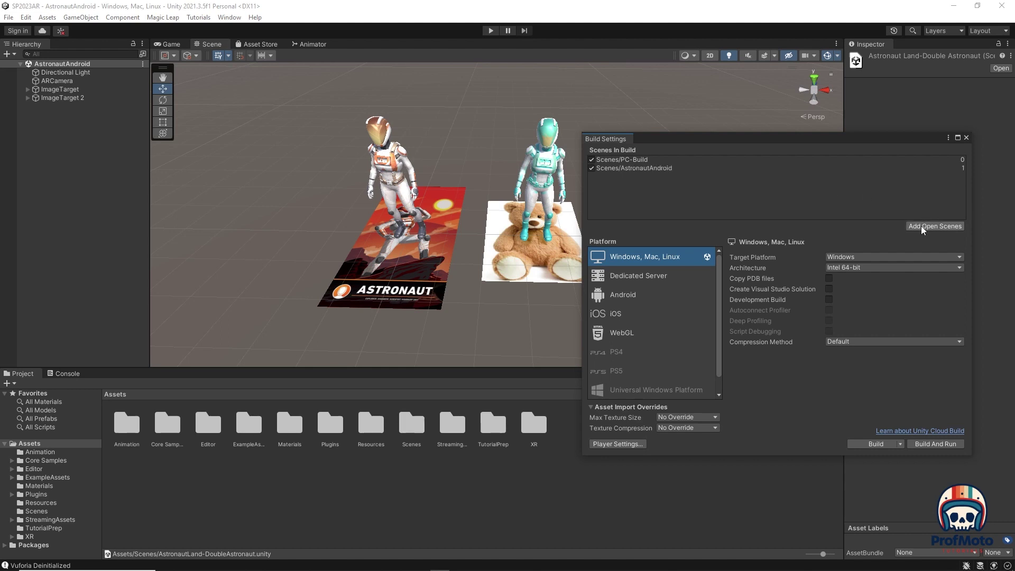
left_click(640, 159)
right_click(640, 160)
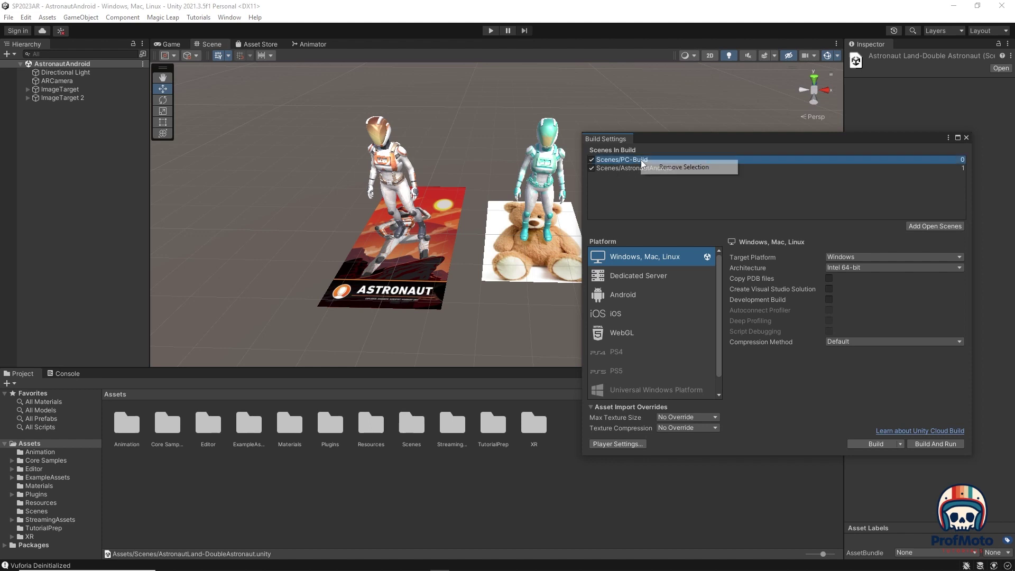
left_click(669, 166)
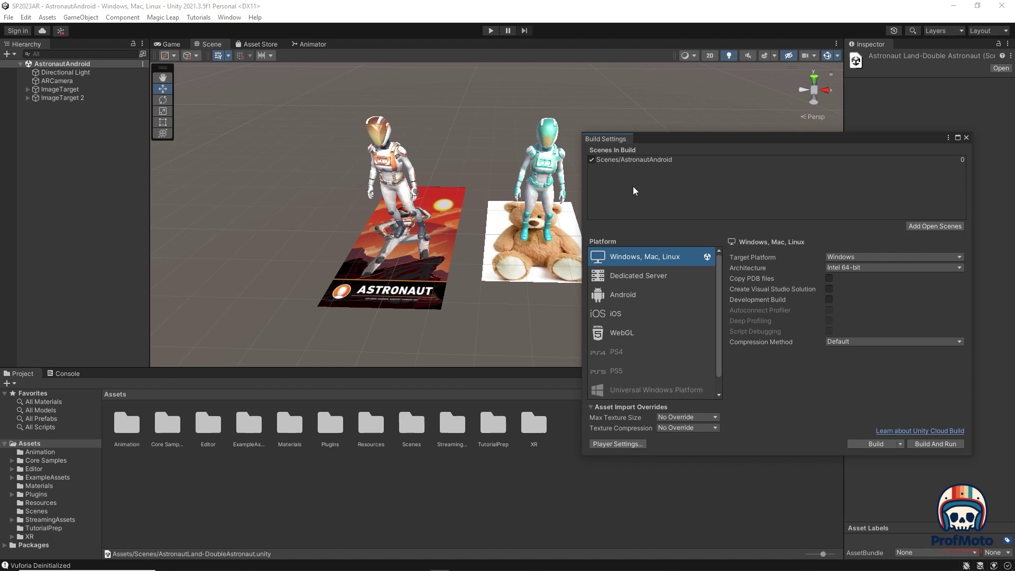
Select Android in the platform list and switch the build target to it
left_click(617, 288)
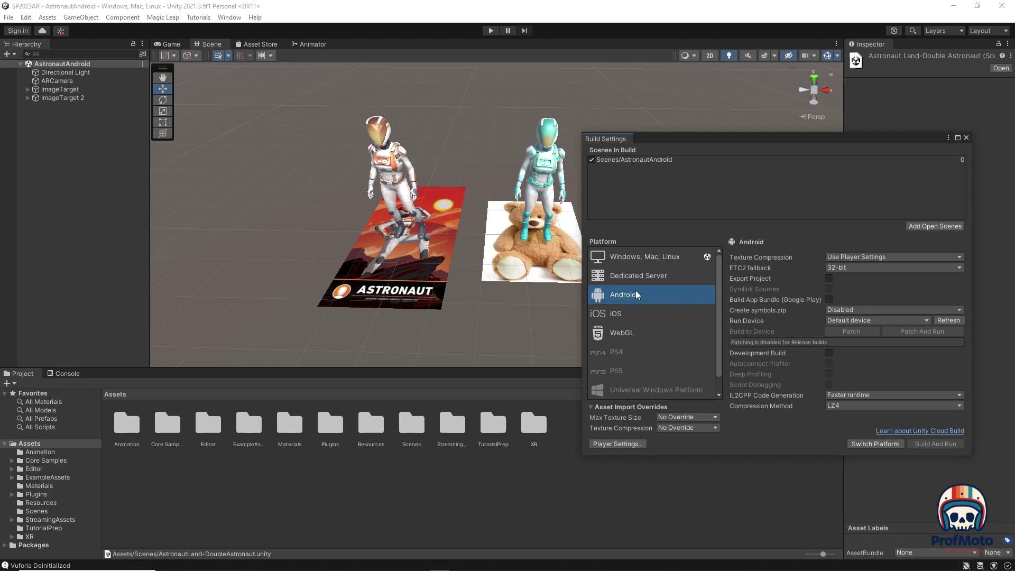
left_click(874, 444)
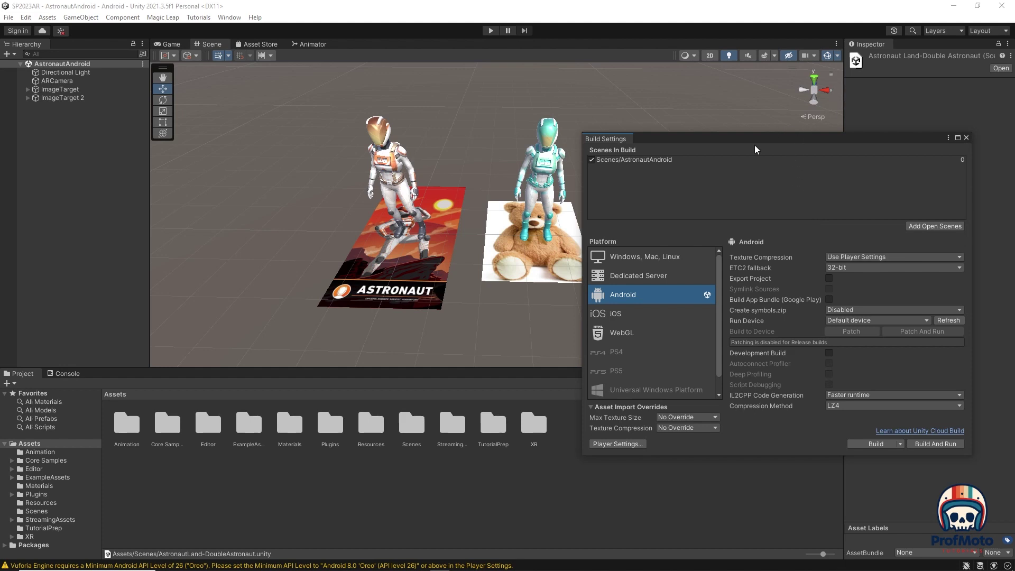
left_click_drag(748, 138, 773, 85)
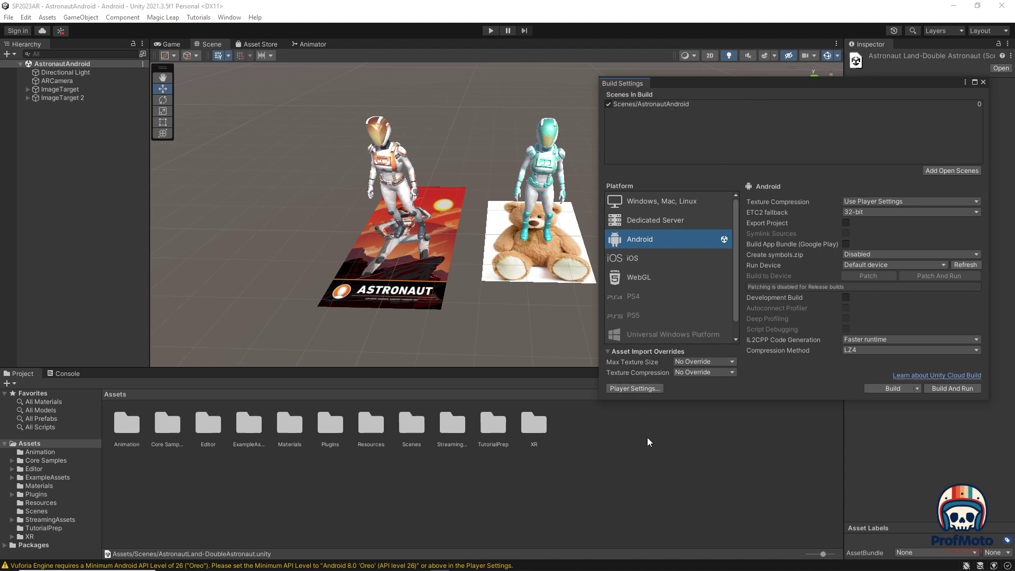
Start the build, choose the Build folder, and select the apk extension in BuildAndroid.apk
left_click(892, 389)
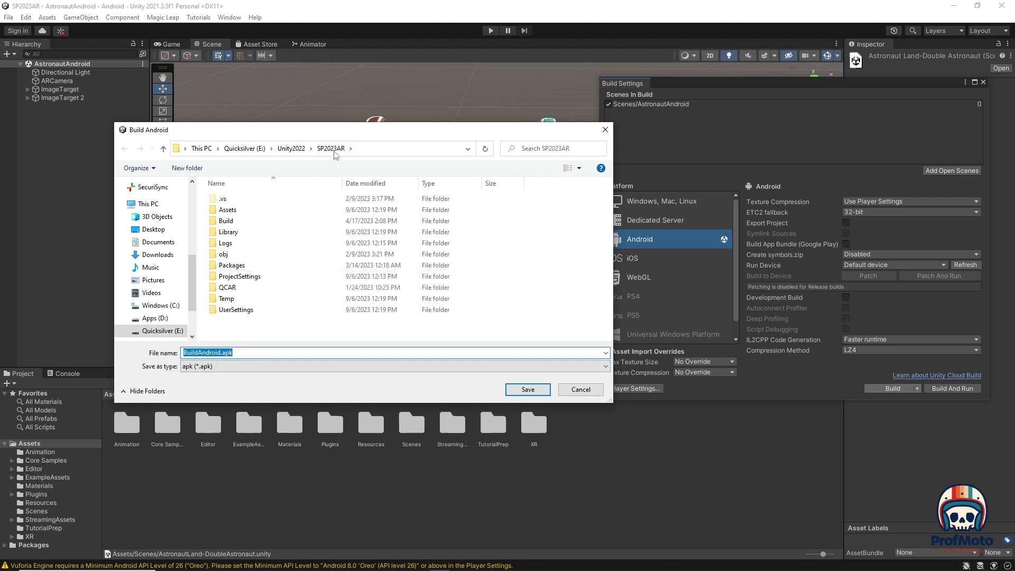
double_click(224, 225)
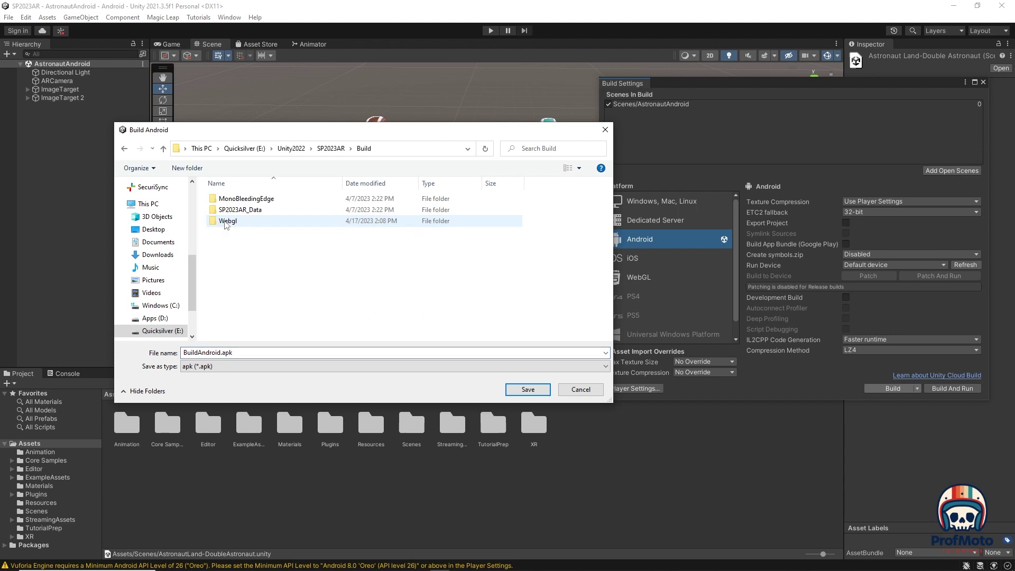
double_click(218, 352)
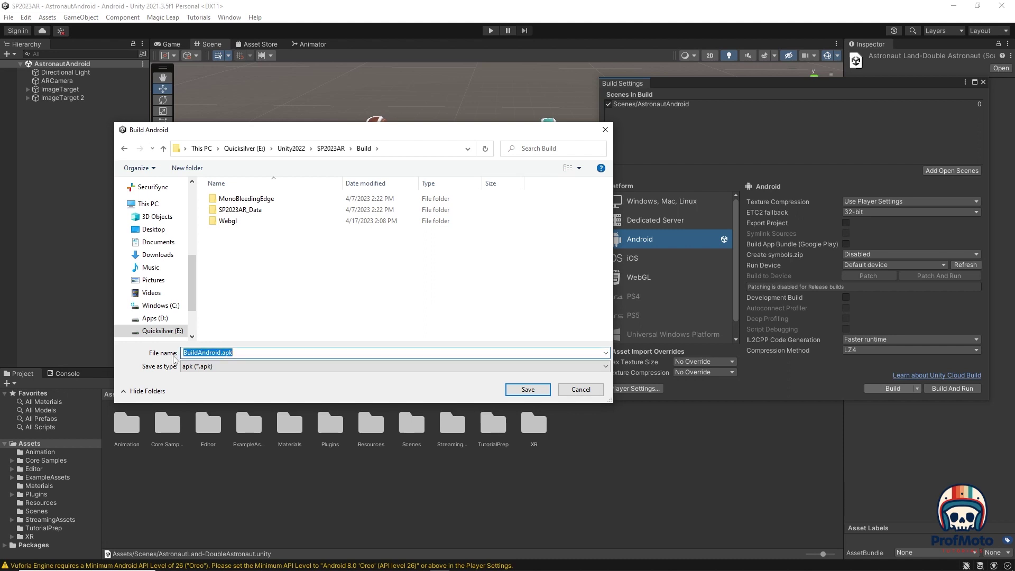
left_click(219, 353)
left_click_drag(221, 353, 243, 353)
Save BuildAndroid.apk to the Build folder and let the Android build run
left_click(527, 389)
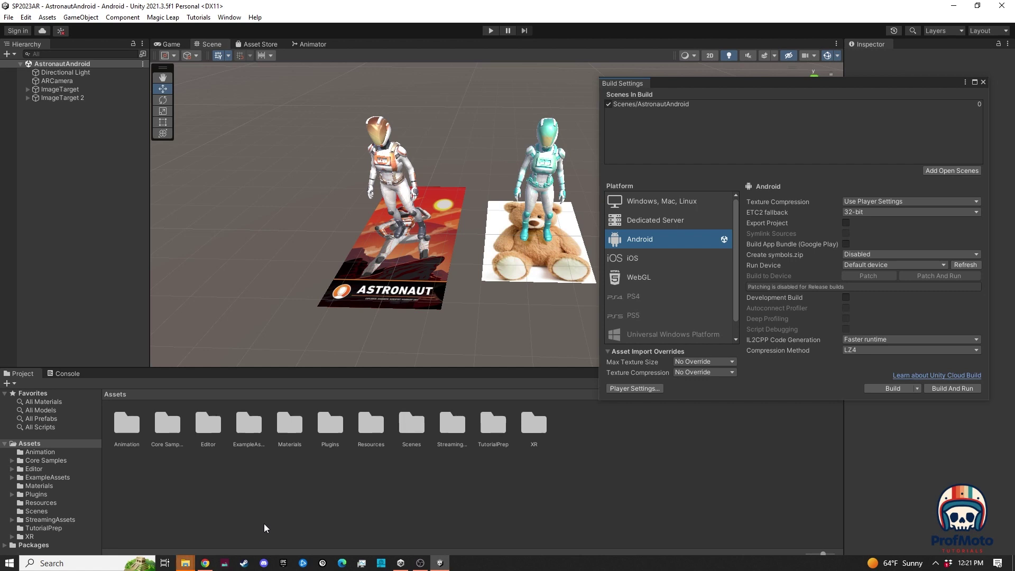
left_click(631, 389)
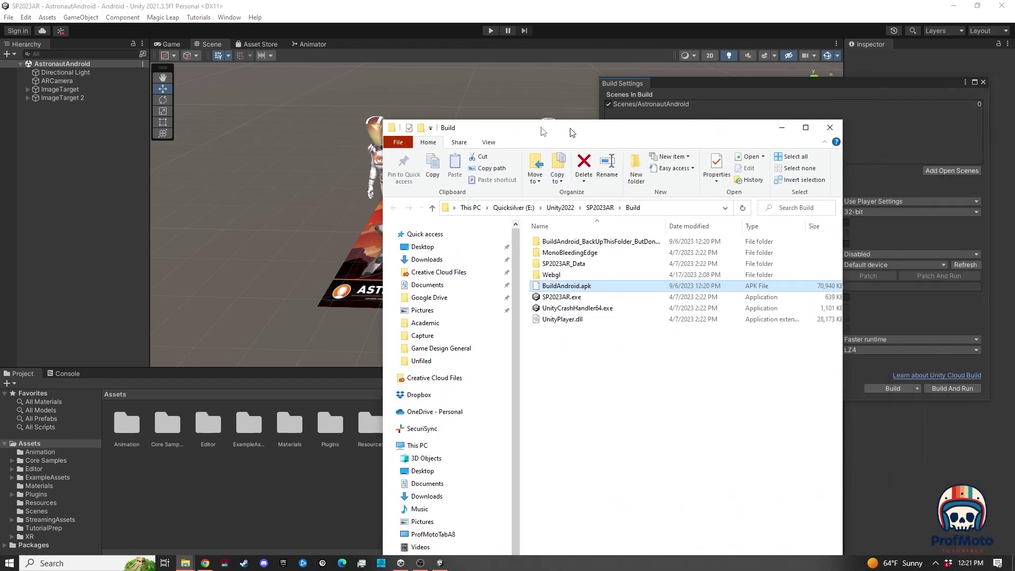
Move the Build folder window left, cancel renaming BuildAndroid.apk, and select the backup folder
left_click_drag(569, 114, 207, 44)
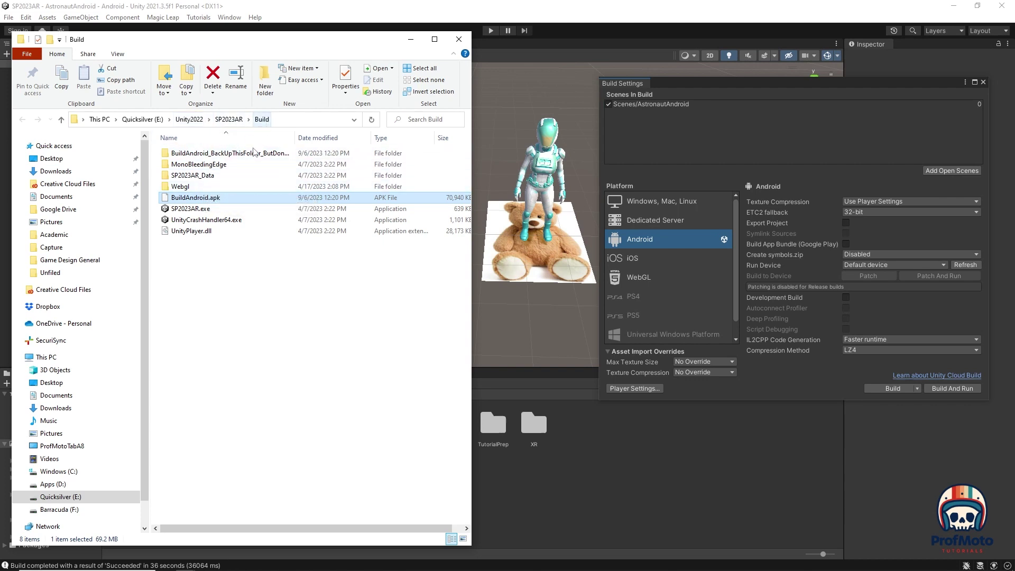
left_click(198, 200)
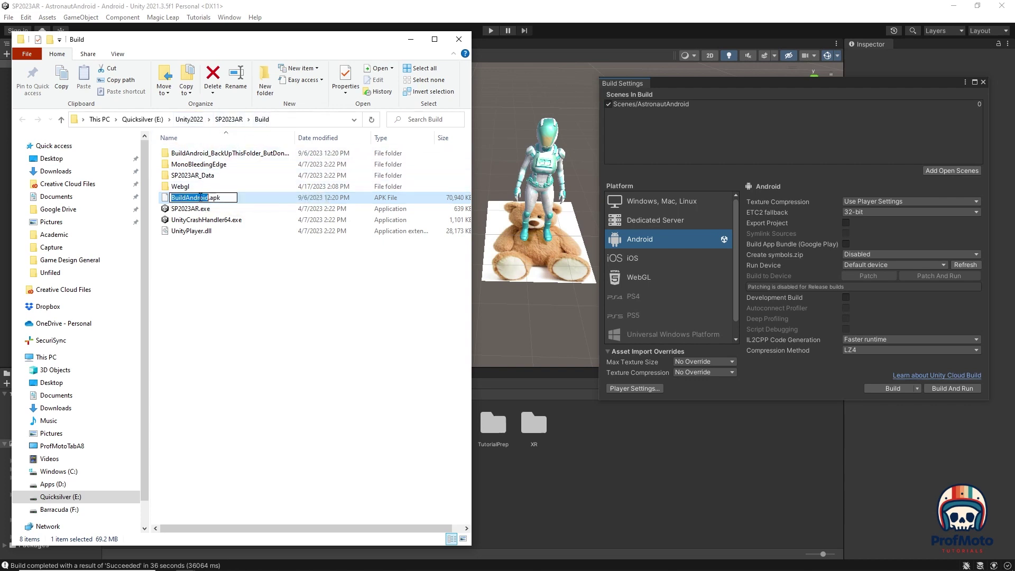
left_click(228, 258)
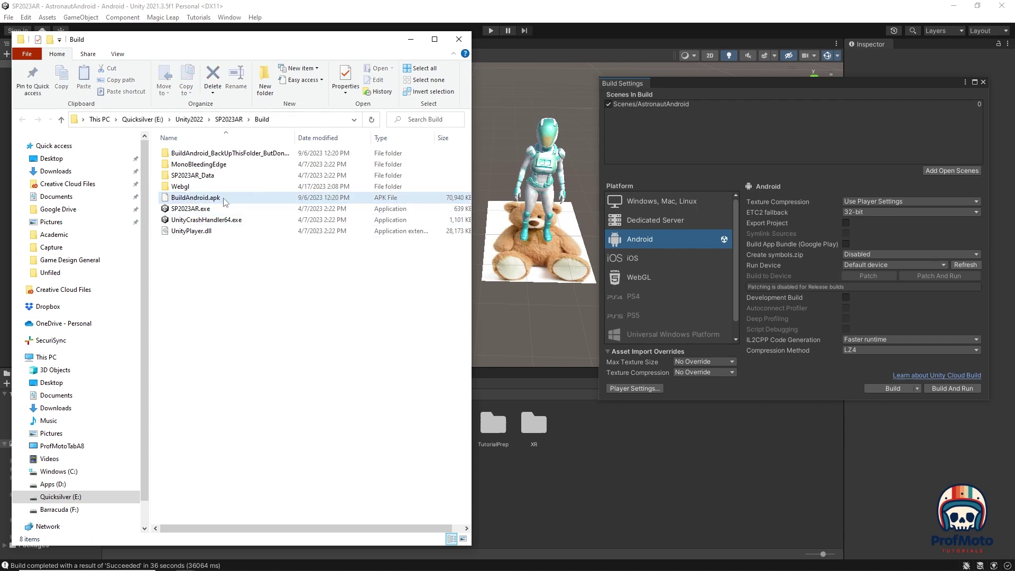
left_click(226, 154)
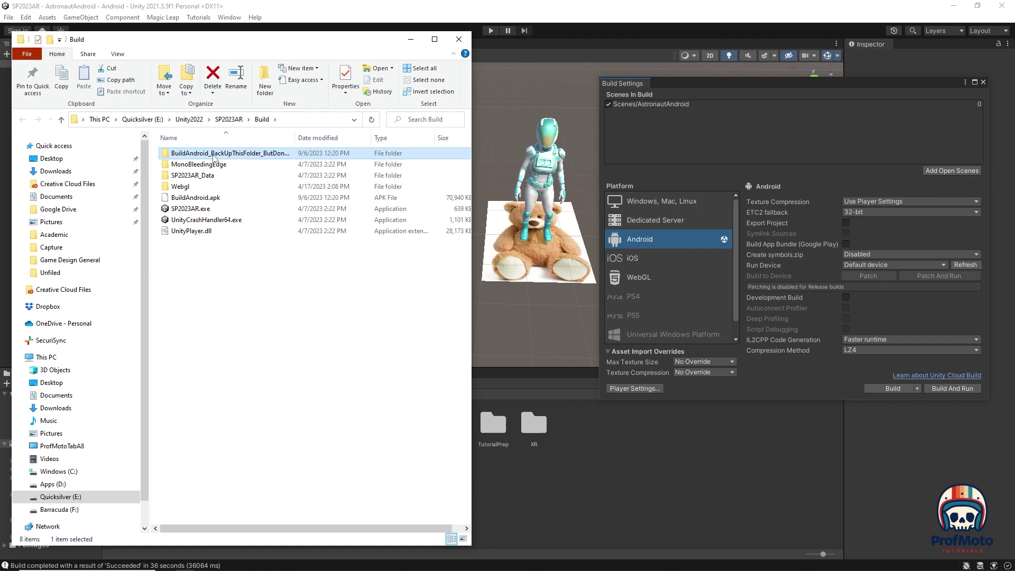
mouse_move(256, 158)
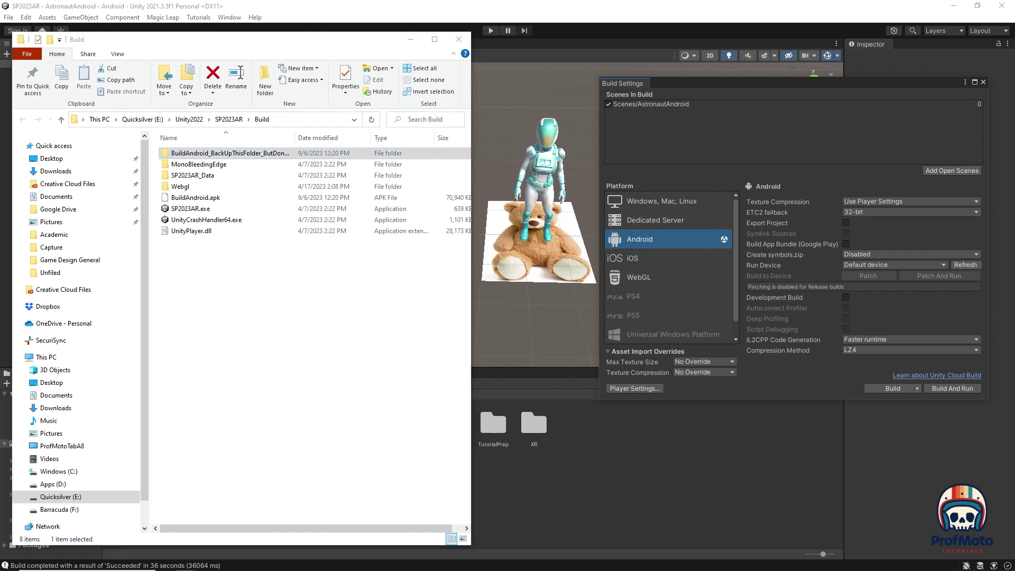
Open the tablet's Internal storage Download folder beside Build and drag BuildAndroid.apk into it
left_click_drag(1014, 35, 716, 44)
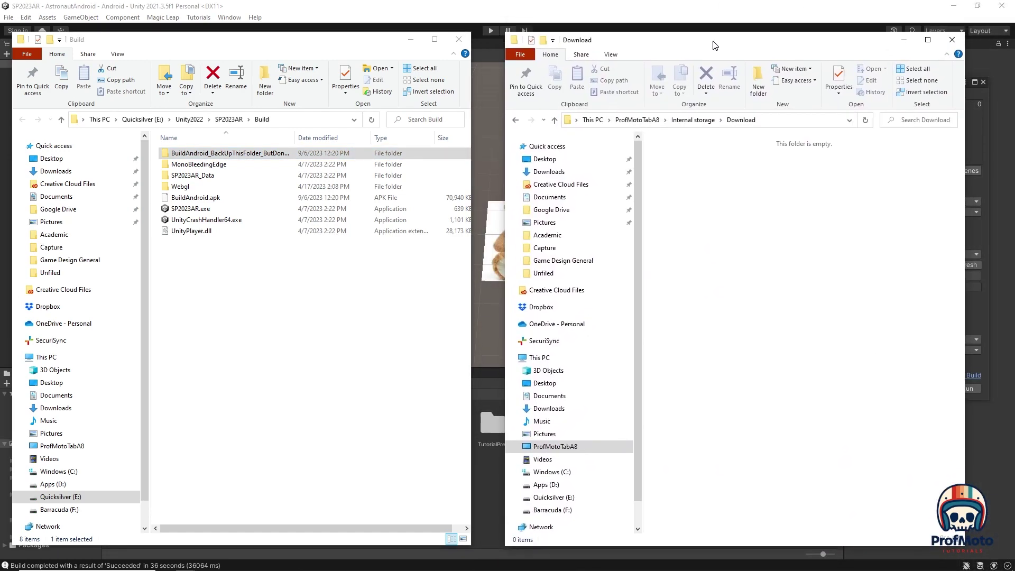
left_click(551, 451)
double_click(695, 155)
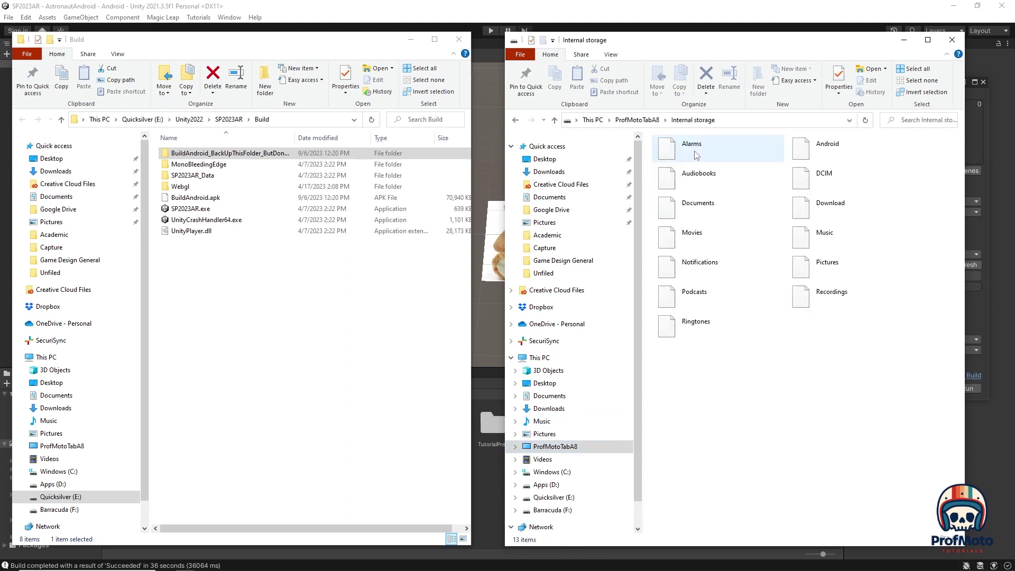
double_click(796, 213)
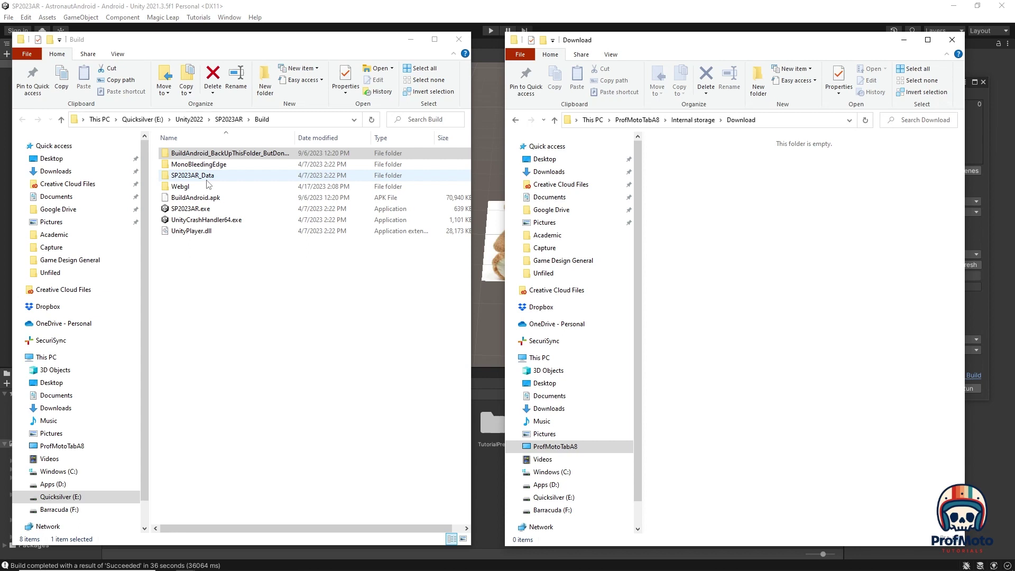
left_click_drag(195, 198, 759, 207)
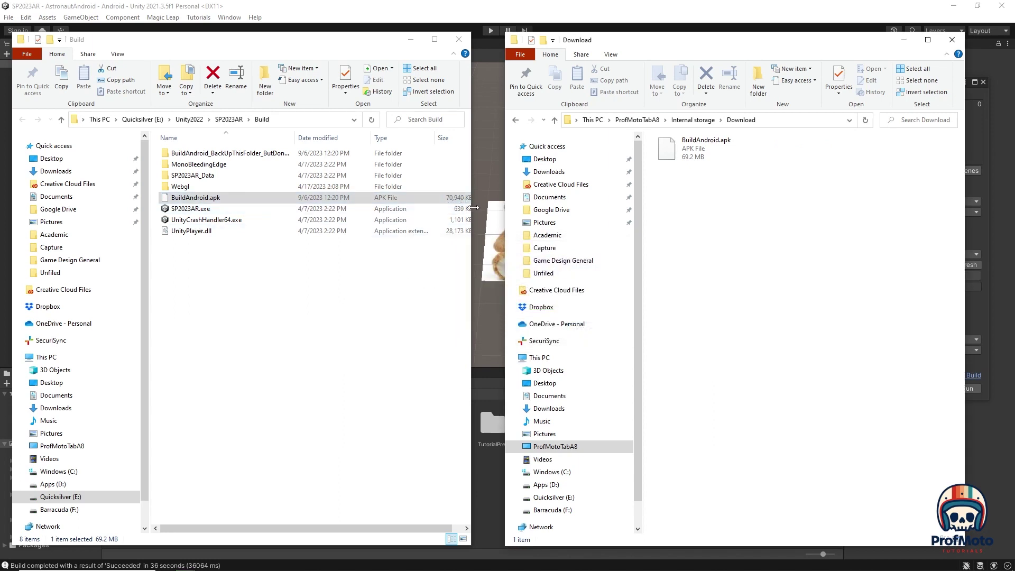
left_click_drag(471, 206, 502, 206)
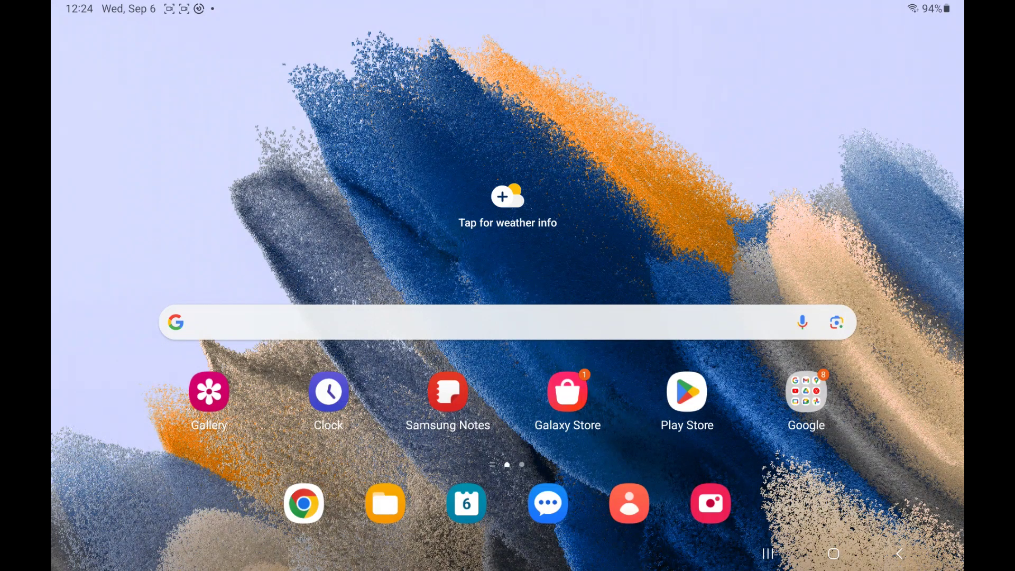
Open My Files on the tablet and show its Downloads list
left_click(385, 503)
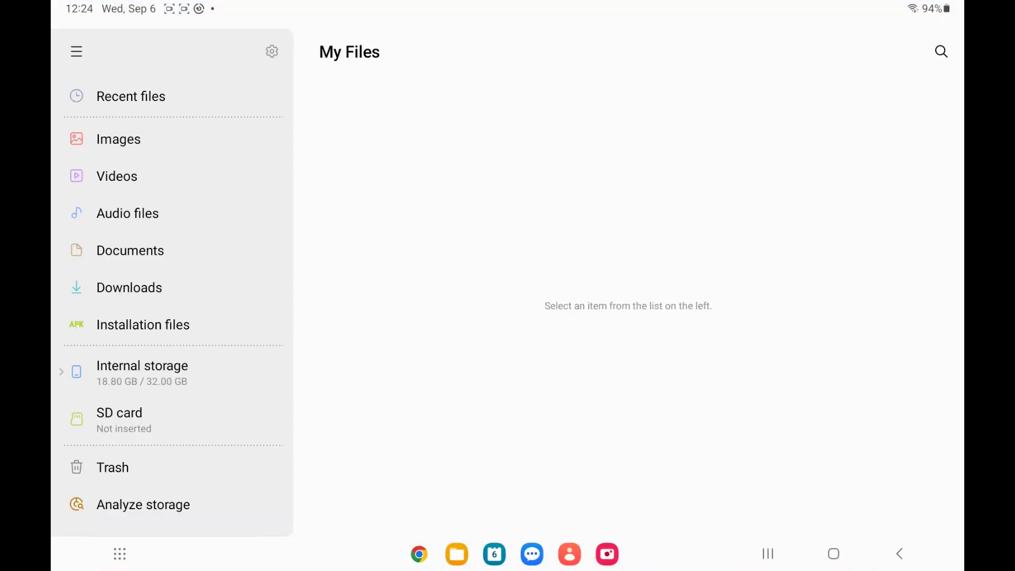
left_click(129, 288)
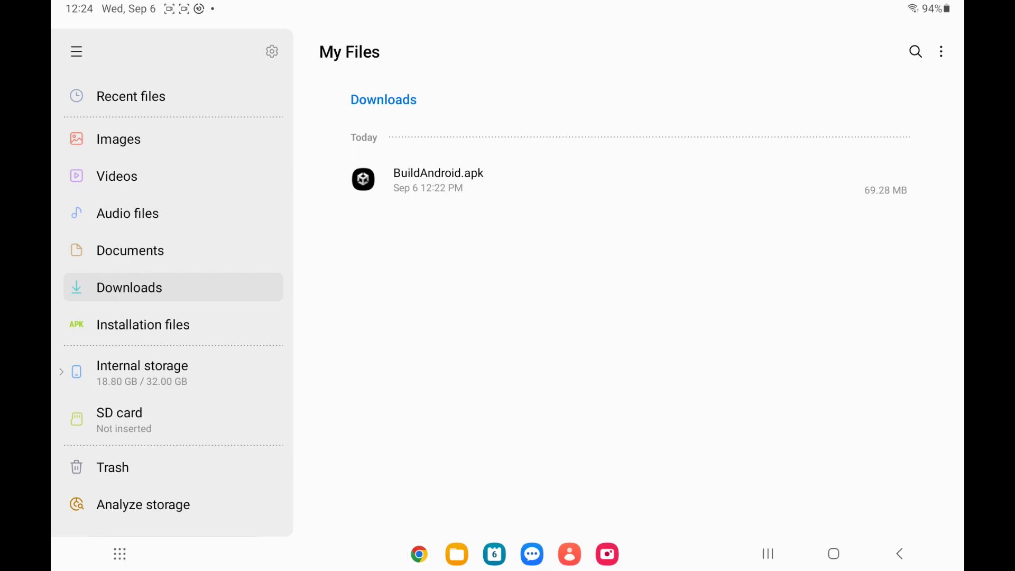
Open BuildAndroid.apk and enable Install unknown apps for My Files from the security prompt
left_click(439, 180)
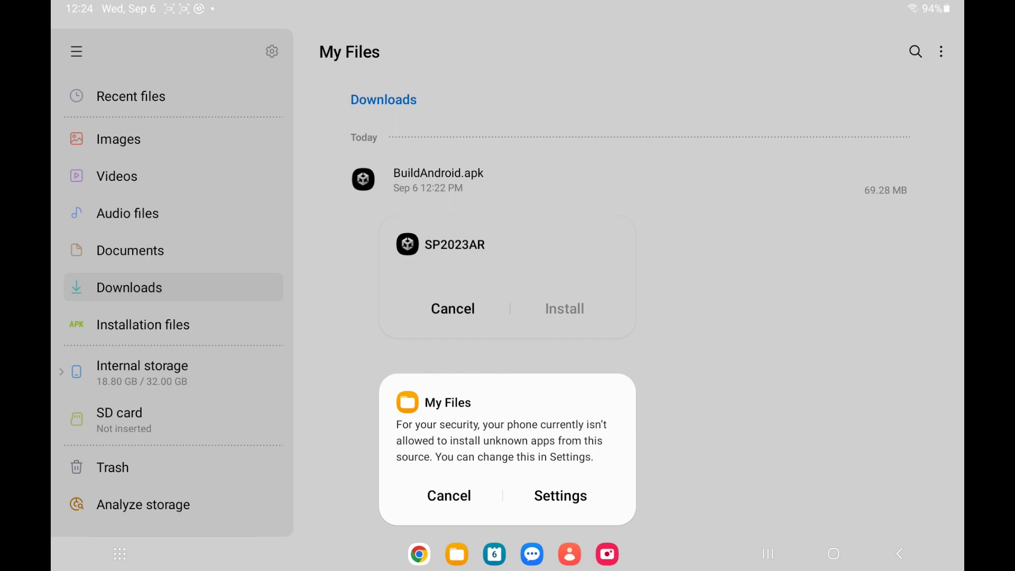
left_click(561, 495)
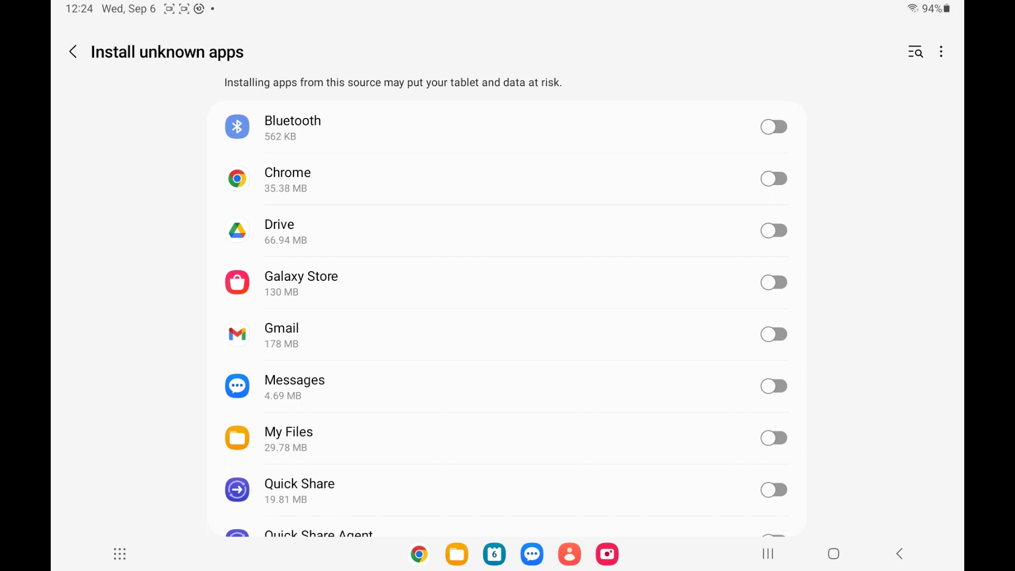
left_click(773, 437)
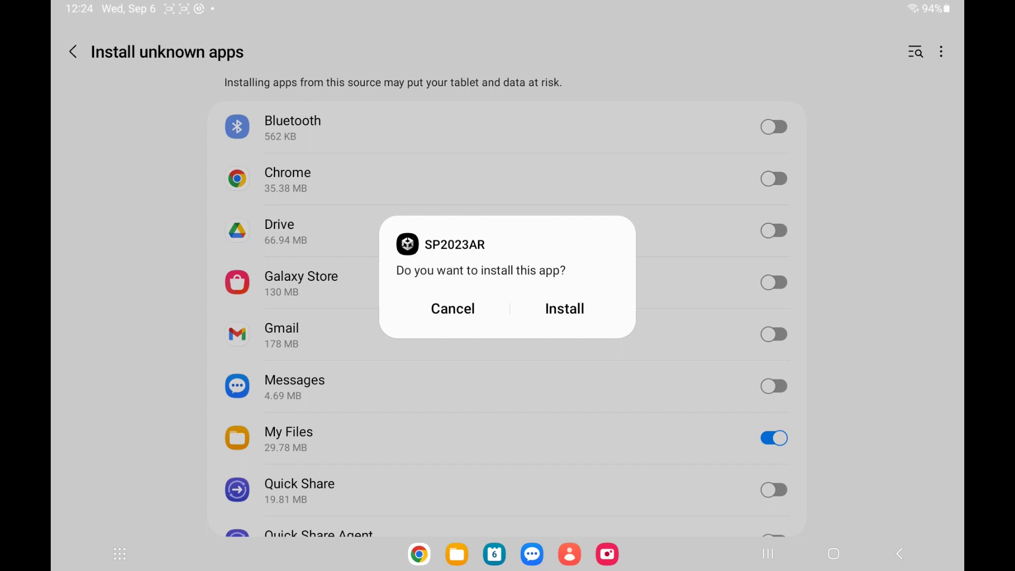
Install SP2023AR on the tablet, choosing Install anyway past the Play Protect unsafe-app warning
left_click(564, 309)
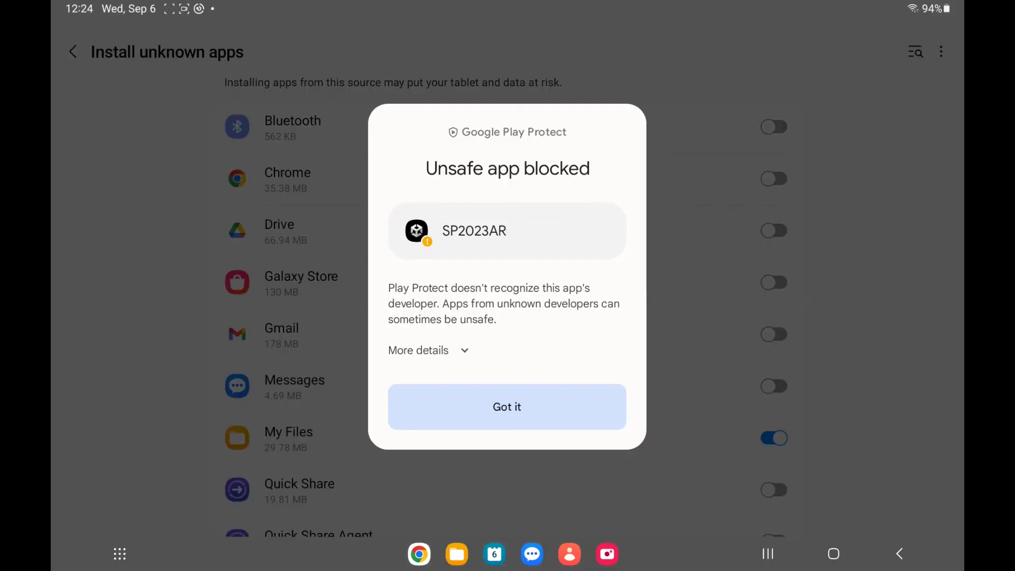
left_click(428, 350)
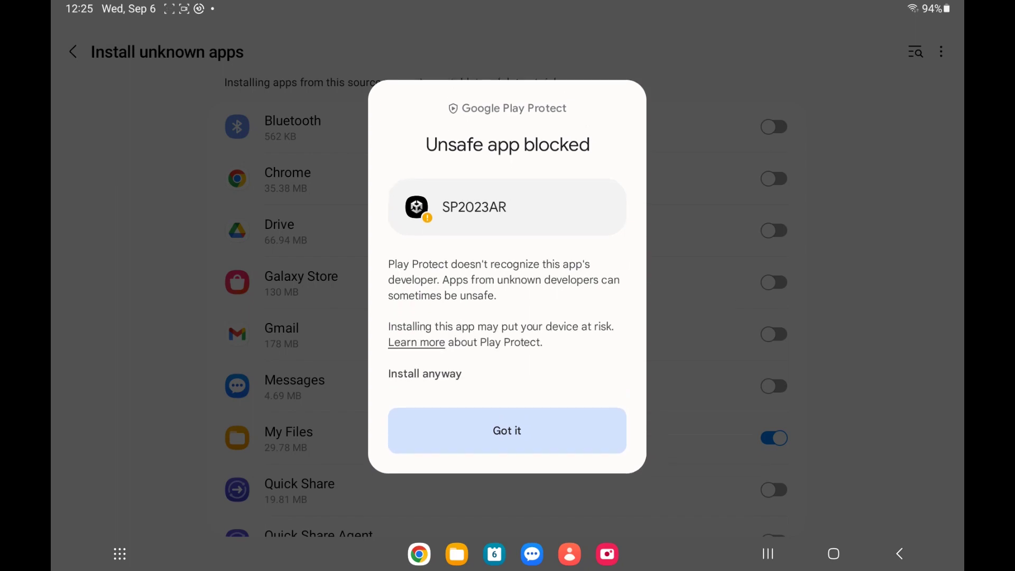
left_click(424, 374)
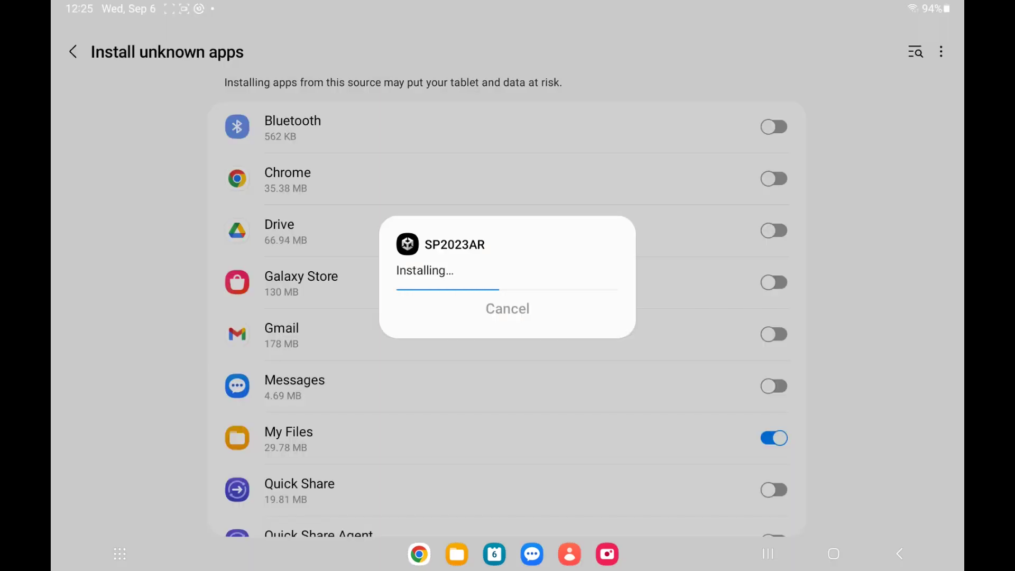